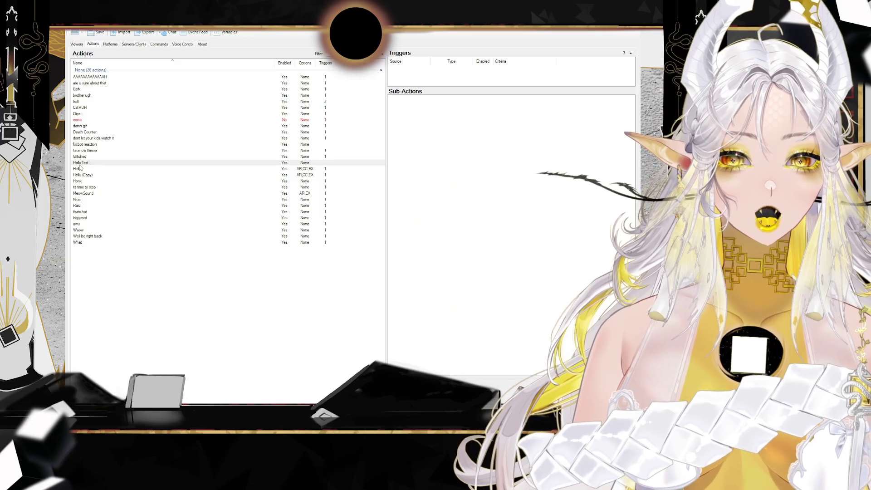
# - Select the new HelloTest action in the actions list
pyautogui.click(81, 163)
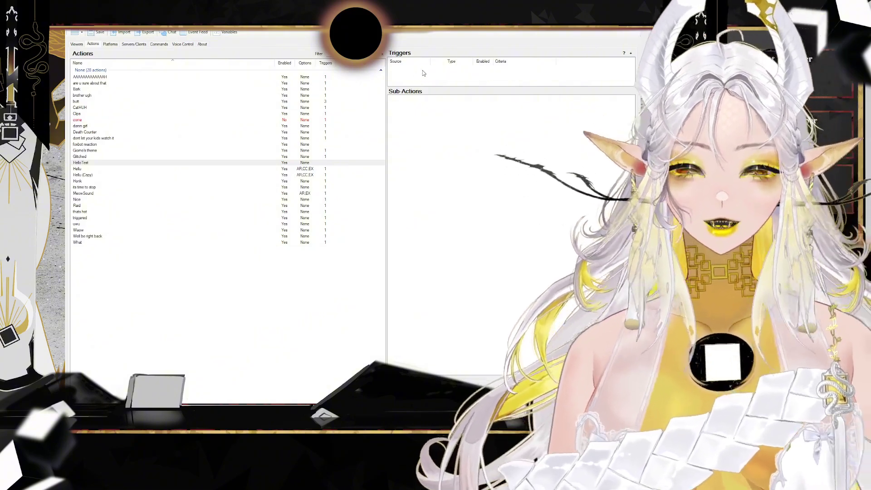
# - Add a Command Triggered trigger with a new HelloTest command matching 'hello' and 'hi'
pyautogui.rightClick(417, 77)
pyautogui.moveTo(491, 149)
pyautogui.moveTo(574, 185)
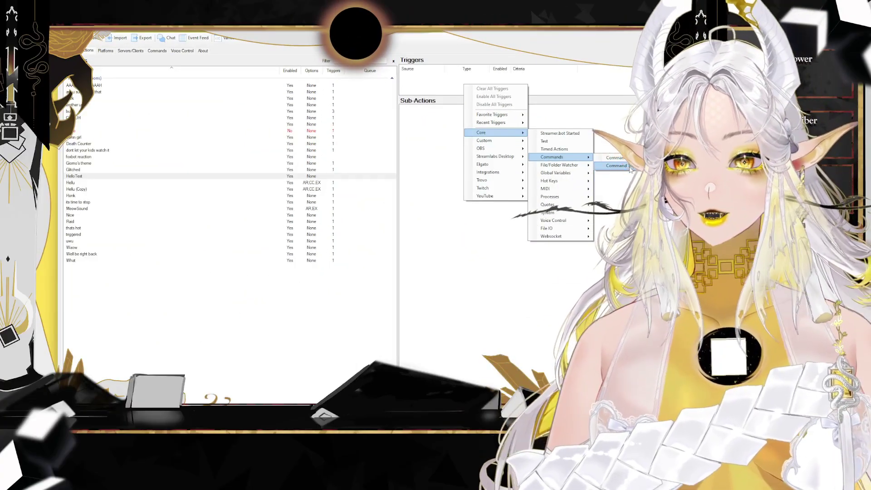
pyautogui.click(616, 165)
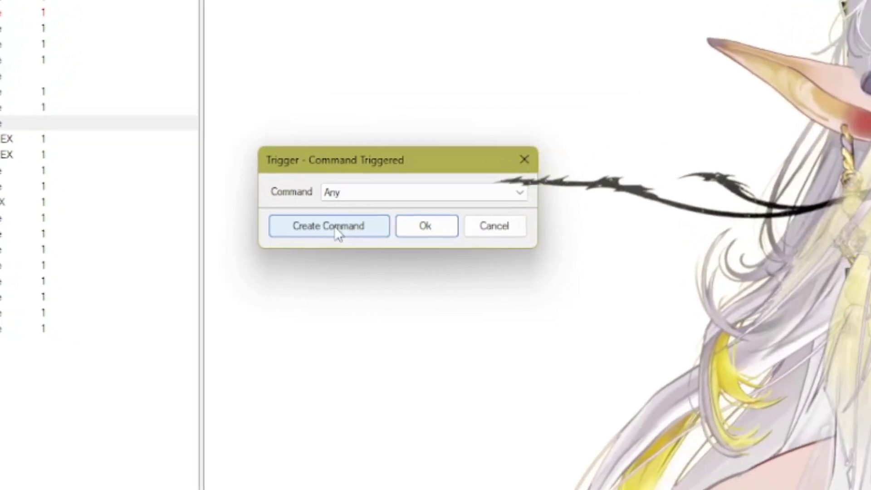
pyautogui.click(404, 212)
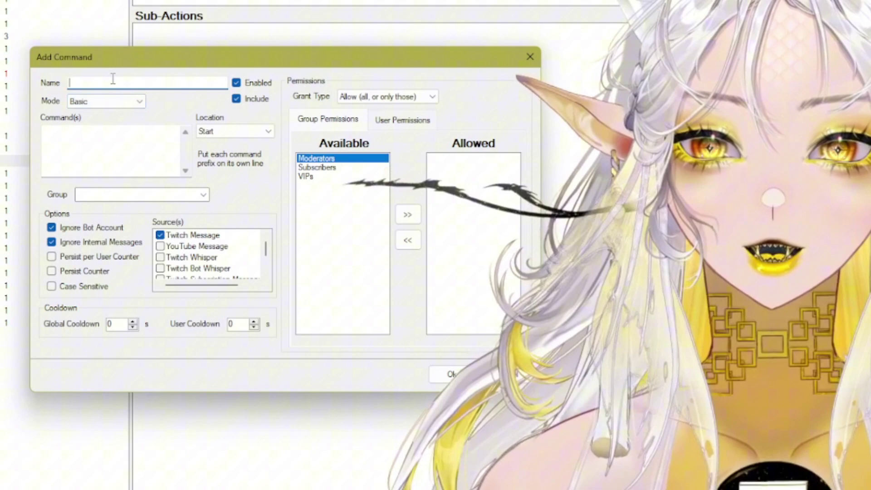
pyautogui.write('Hello')
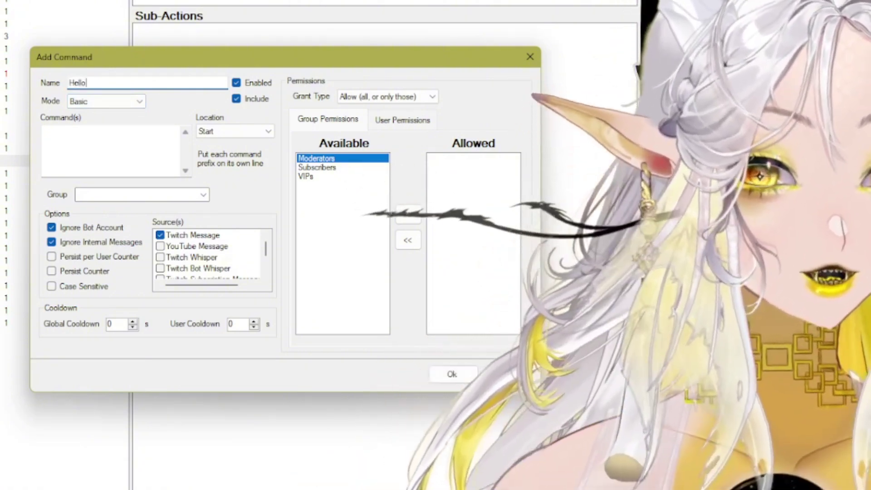
pyautogui.write(' T')
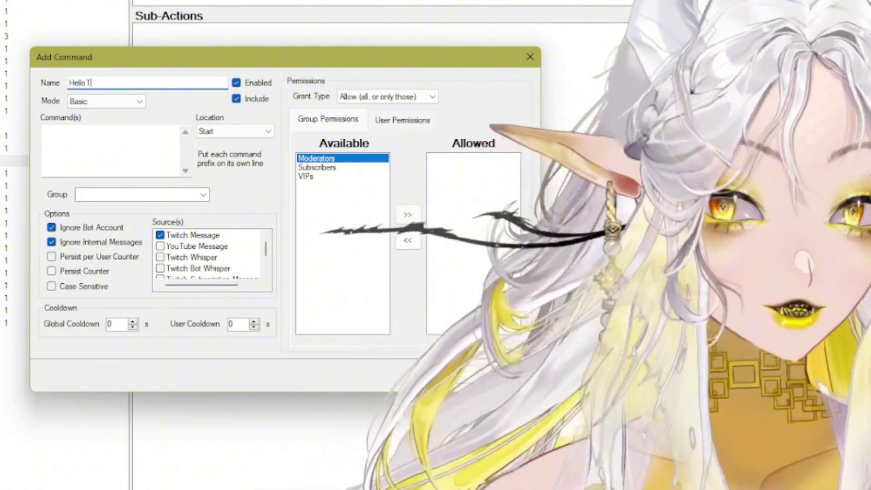
pyautogui.write('est')
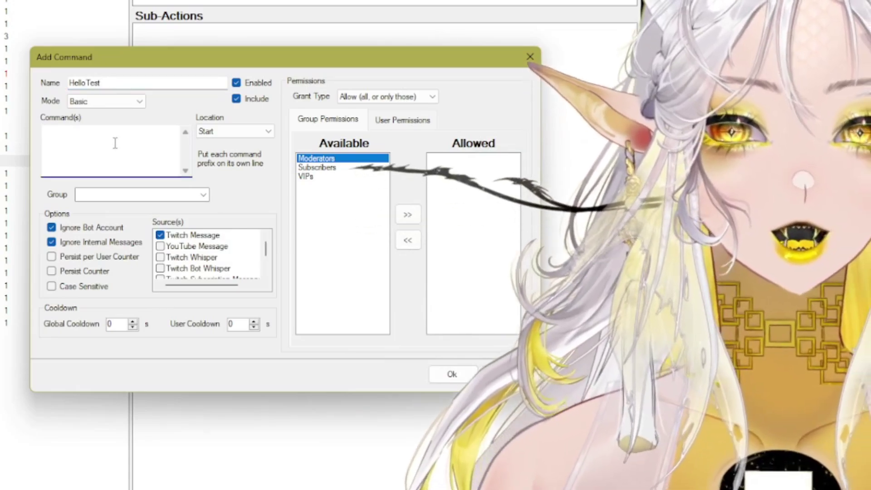
pyautogui.click(115, 142)
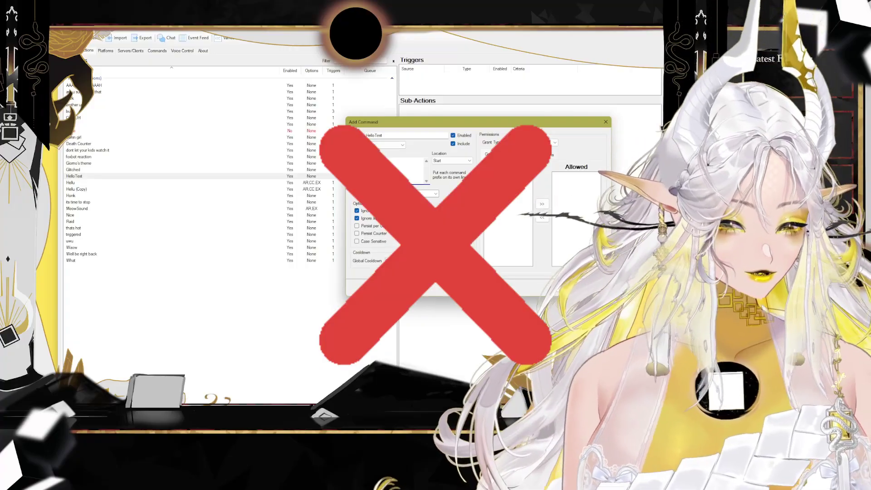
pyautogui.write('!')
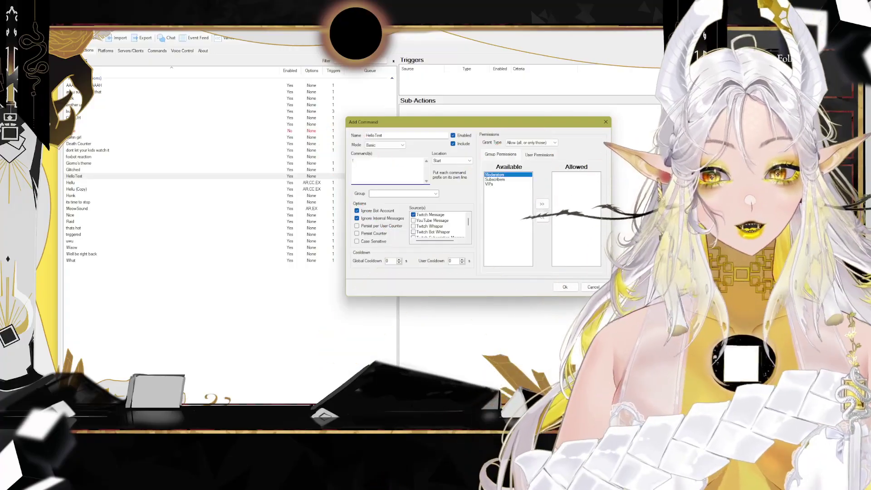
pyautogui.write('hello')
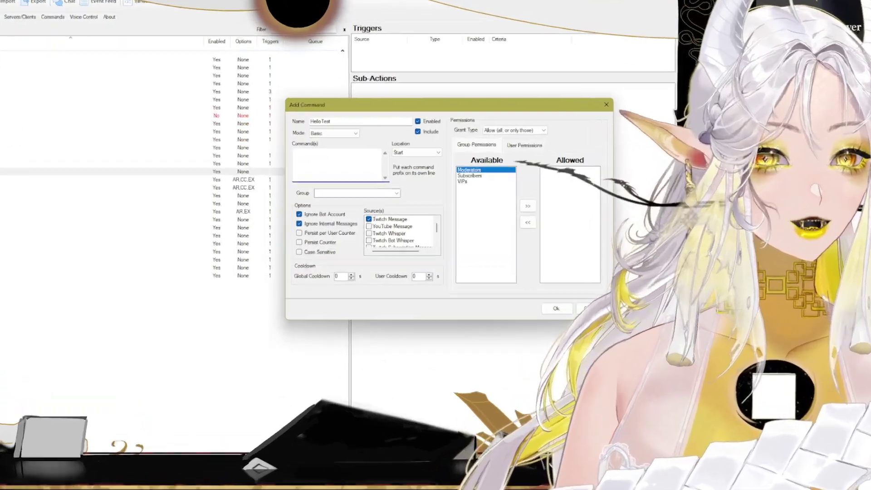
pyautogui.write('hello')
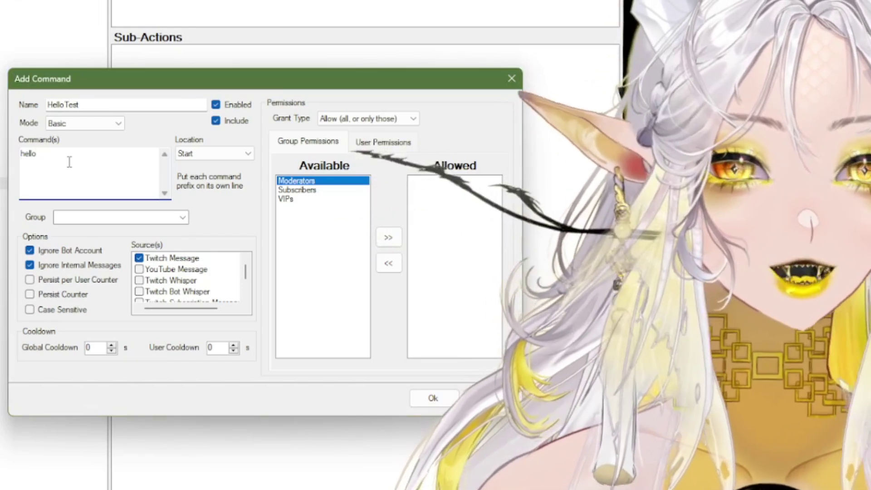
pyautogui.press('Return')
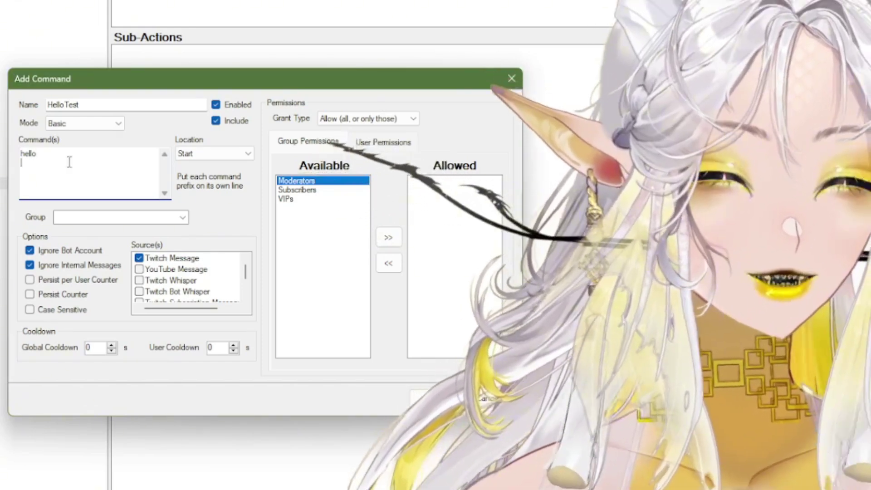
pyautogui.write('hi')
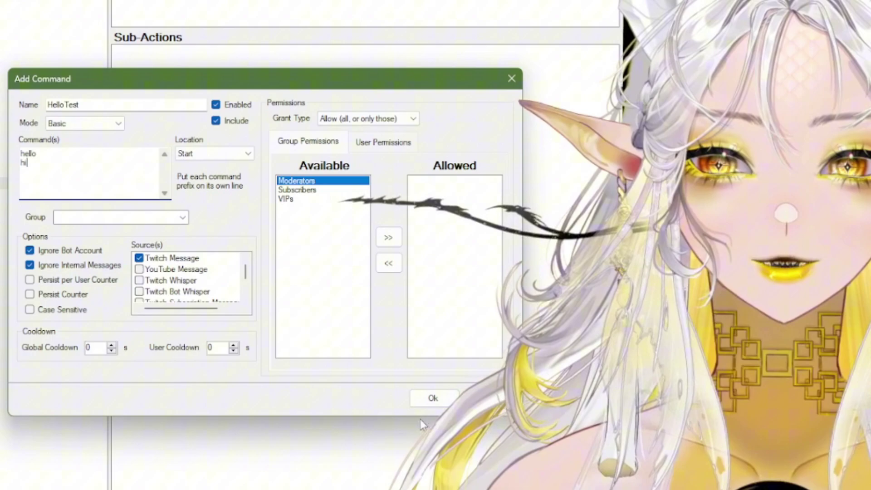
pyautogui.click(433, 398)
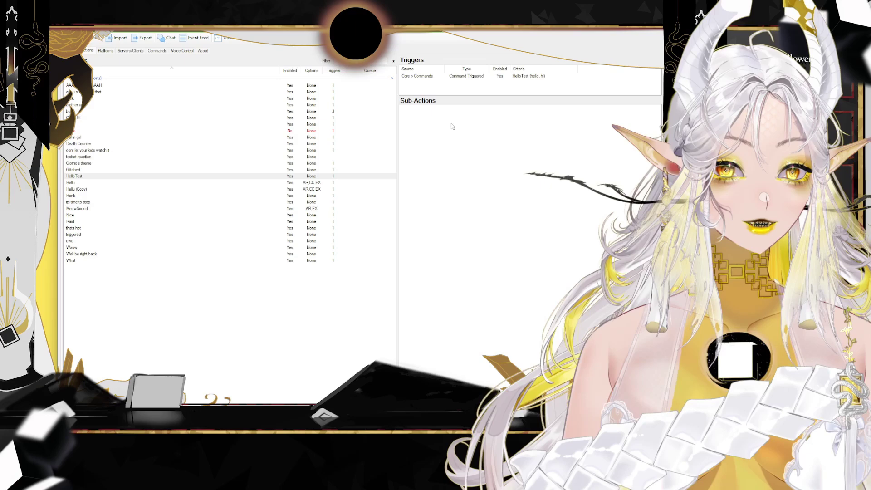
# - Add a Play Sound sub-action playing 'Hello! Mine Turtle Meme Sound Effect.wav' at 100% volume
pyautogui.click(437, 76)
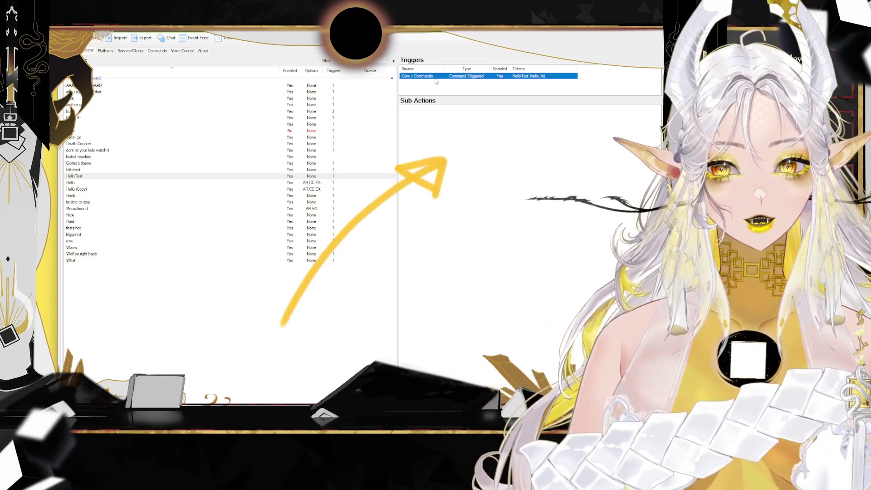
pyautogui.rightClick(440, 134)
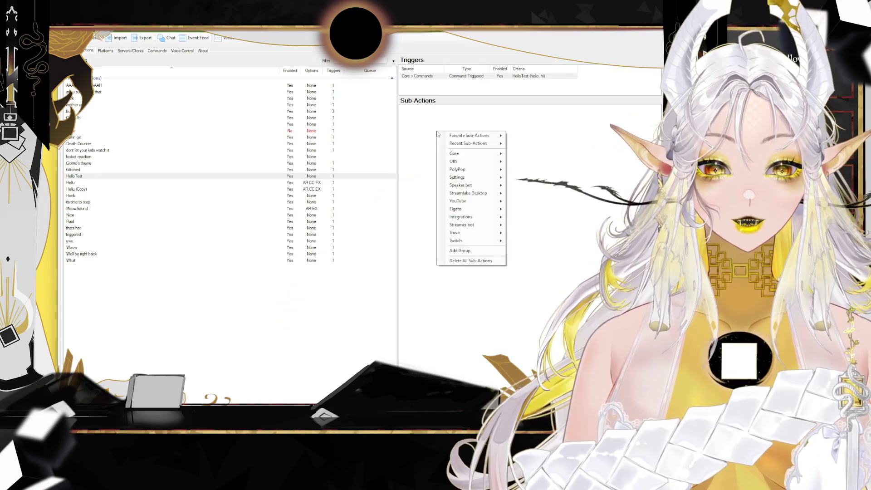
pyautogui.click(454, 131)
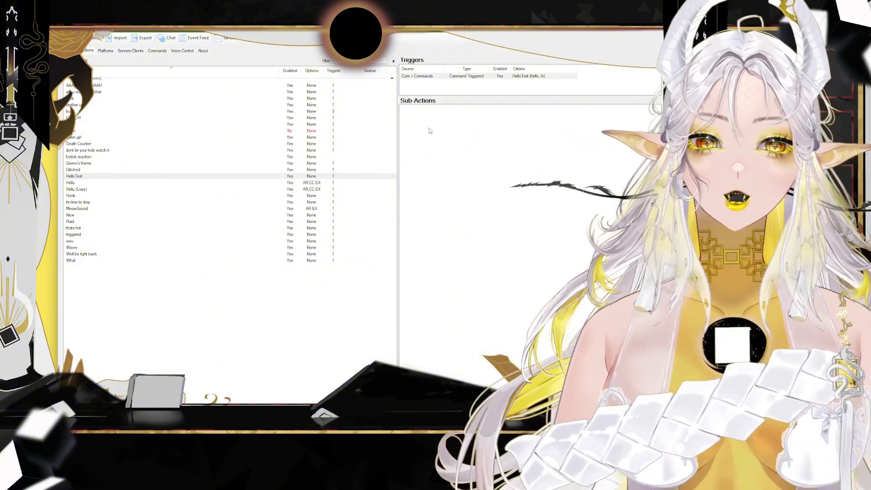
pyautogui.rightClick(430, 130)
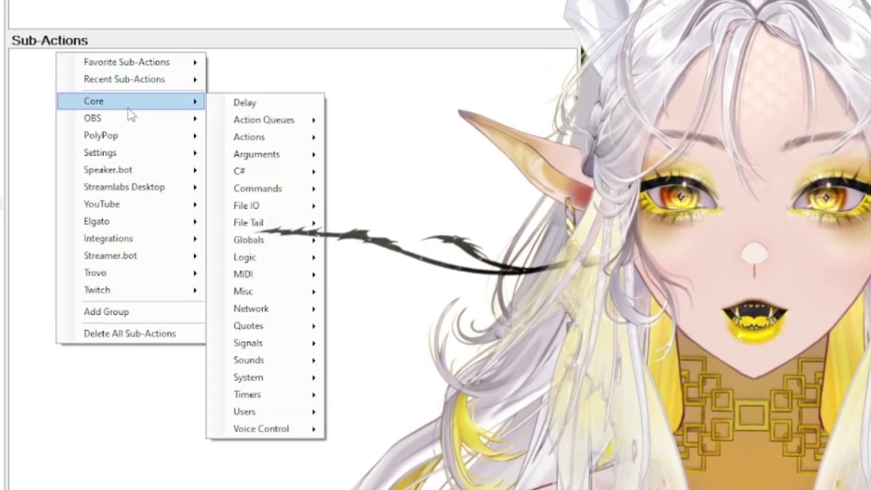
pyautogui.moveTo(268, 39)
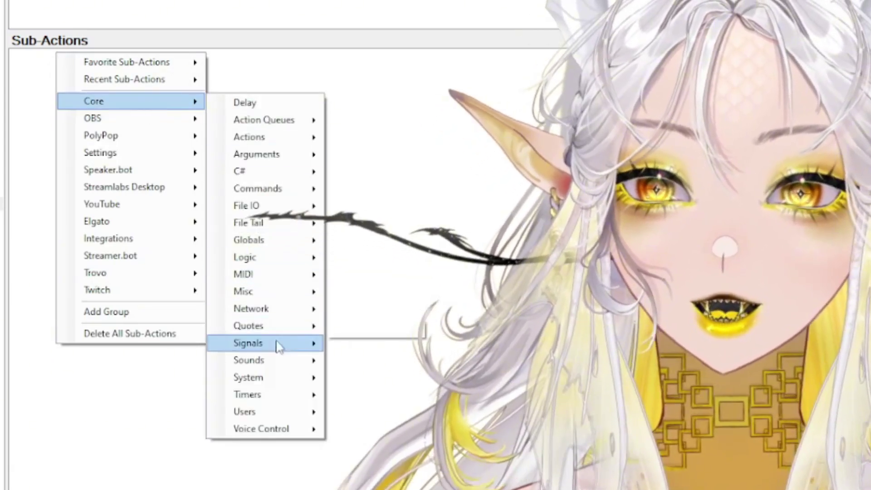
pyautogui.moveTo(449, 340)
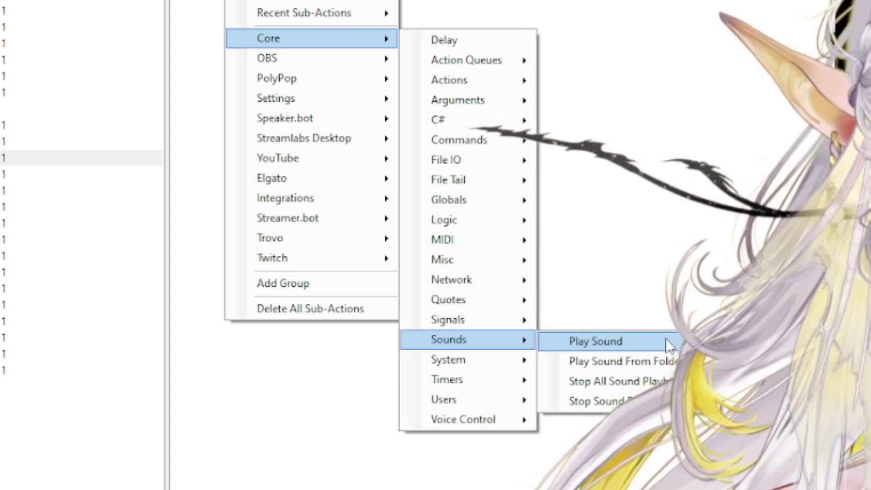
pyautogui.click(422, 363)
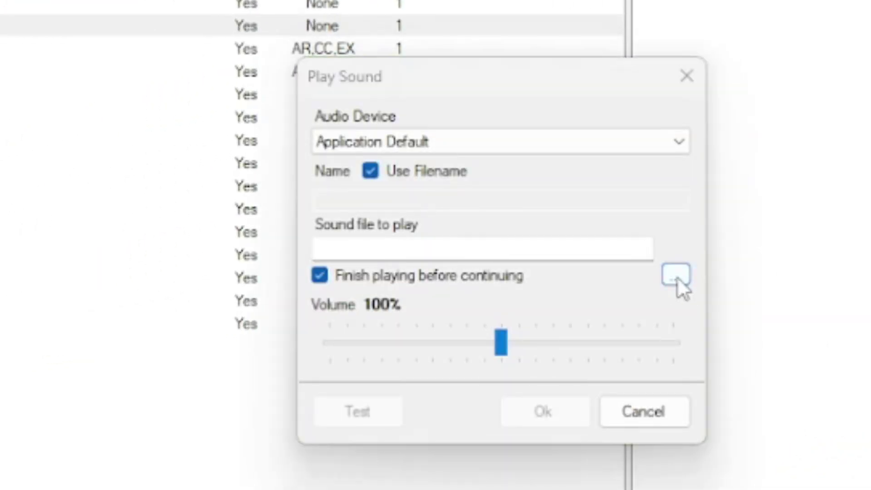
pyautogui.click(677, 275)
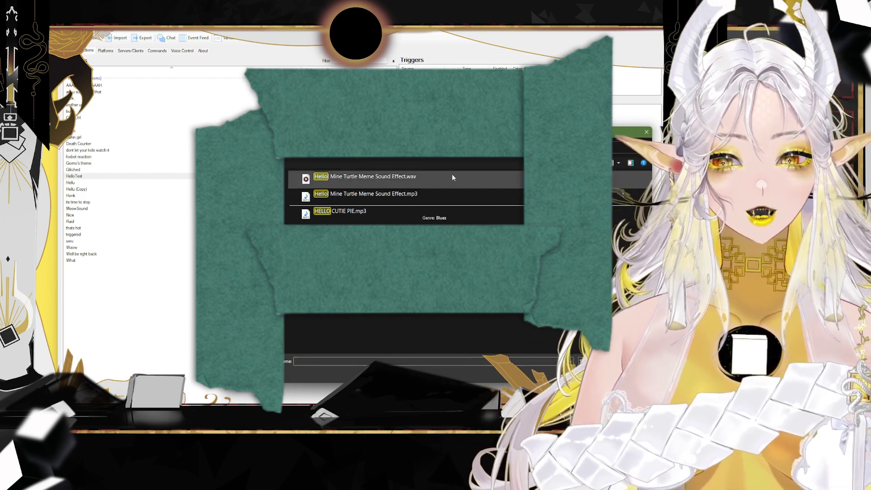
pyautogui.click(381, 181)
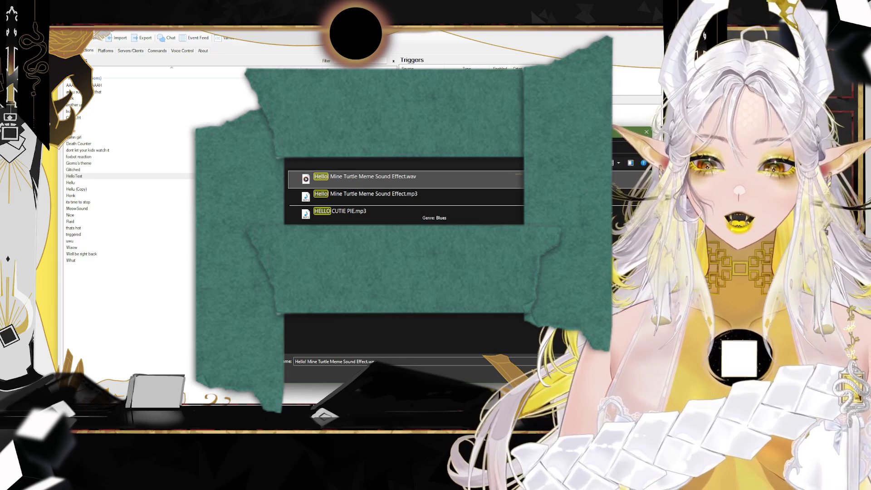
pyautogui.doubleClick(355, 185)
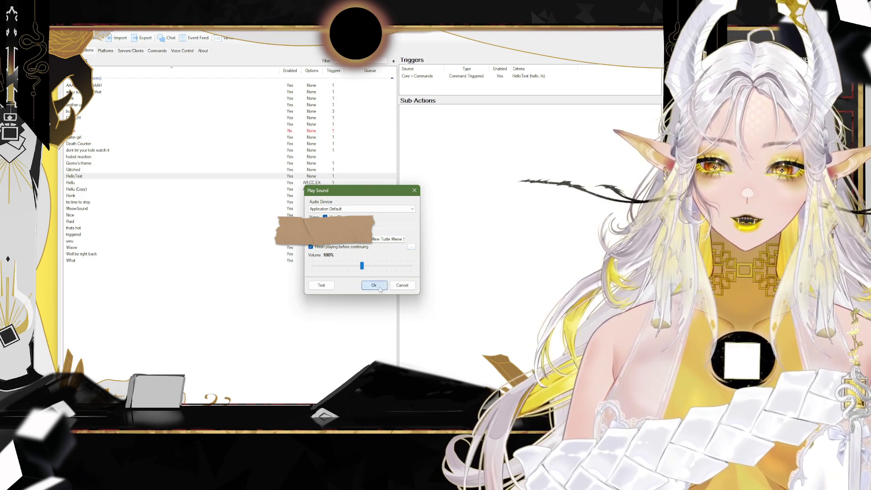
pyautogui.click(375, 285)
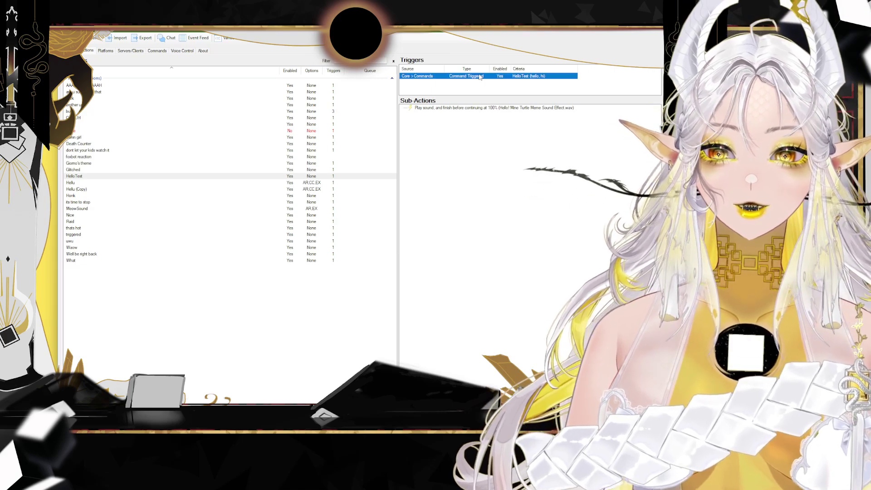
pyautogui.rightClick(481, 76)
pyautogui.click(502, 78)
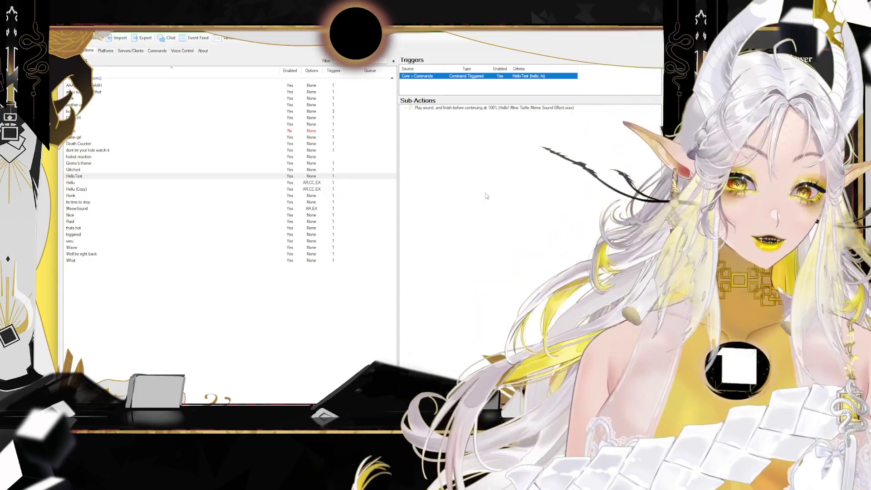
pyautogui.click(476, 108)
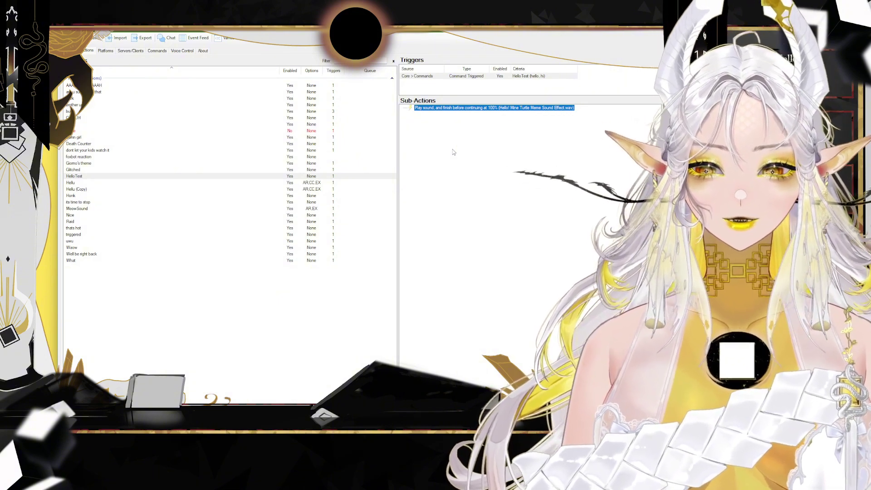
pyautogui.rightClick(435, 113)
pyautogui.moveTo(161, 71)
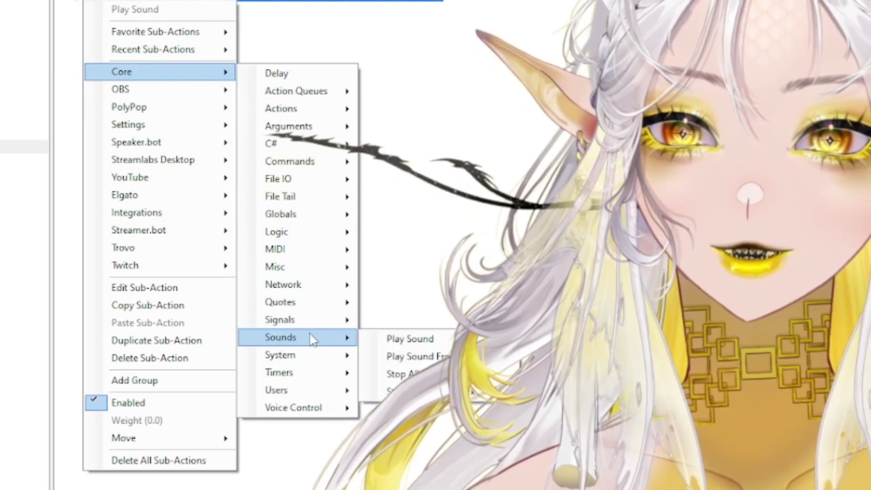
pyautogui.moveTo(280, 338)
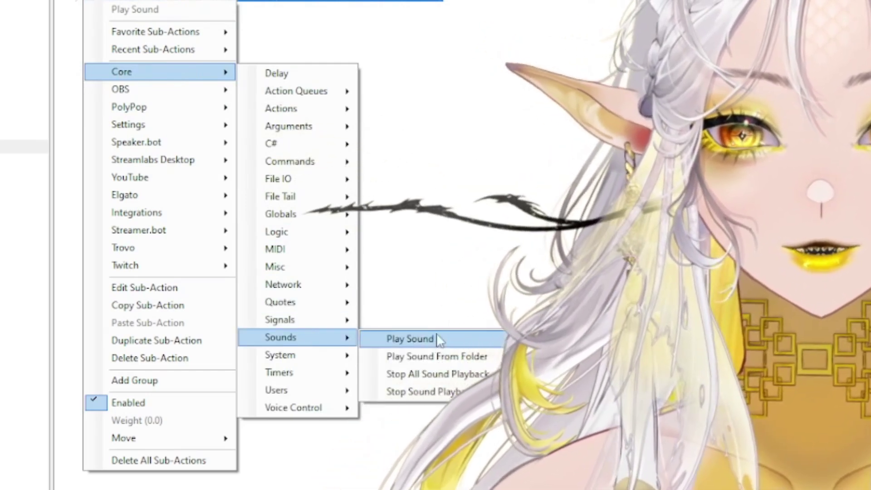
pyautogui.click(448, 363)
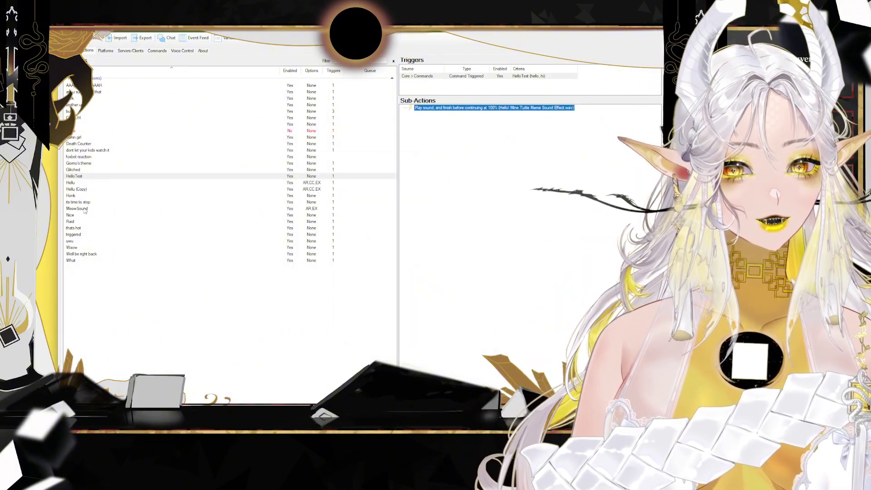
# - Open MeowSound's Play Sound From Folder settings, listing the meow files at 68% volume
pyautogui.click(85, 208)
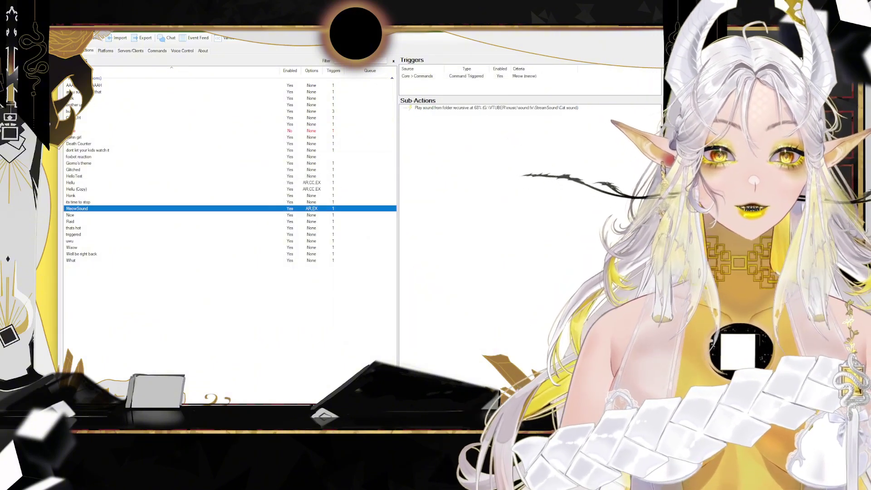
pyautogui.rightClick(82, 209)
pyautogui.click(77, 211)
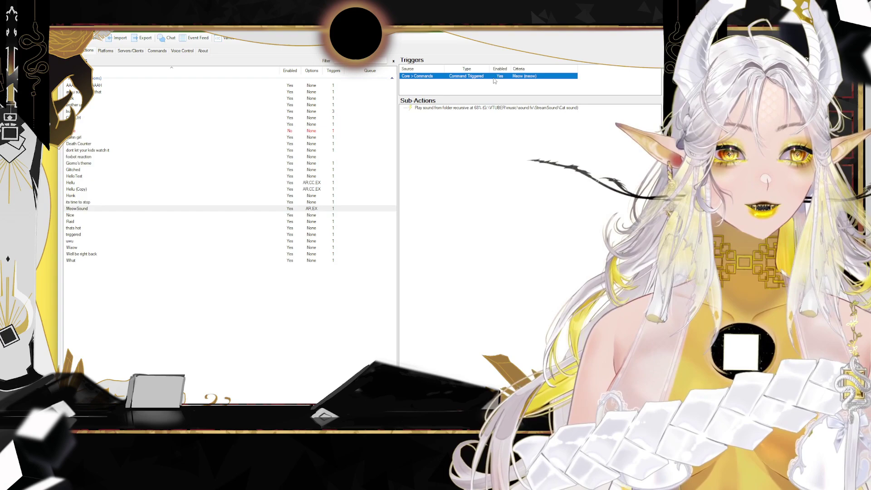
pyautogui.doubleClick(482, 109)
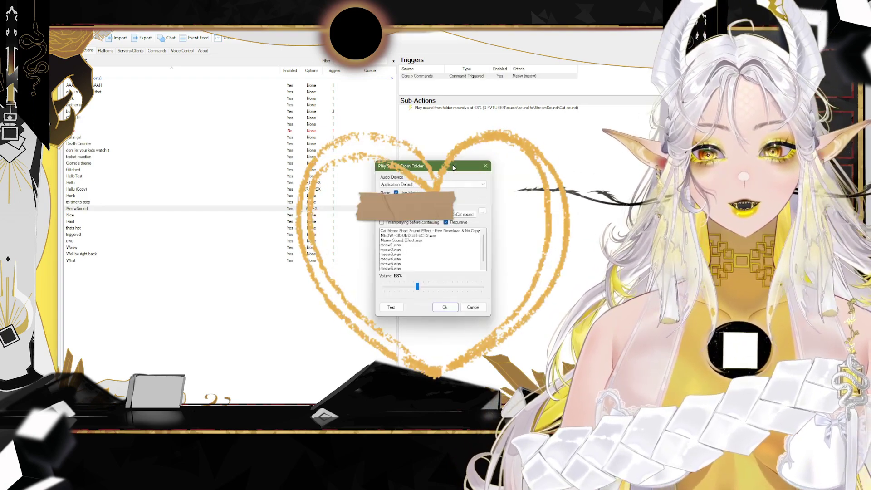